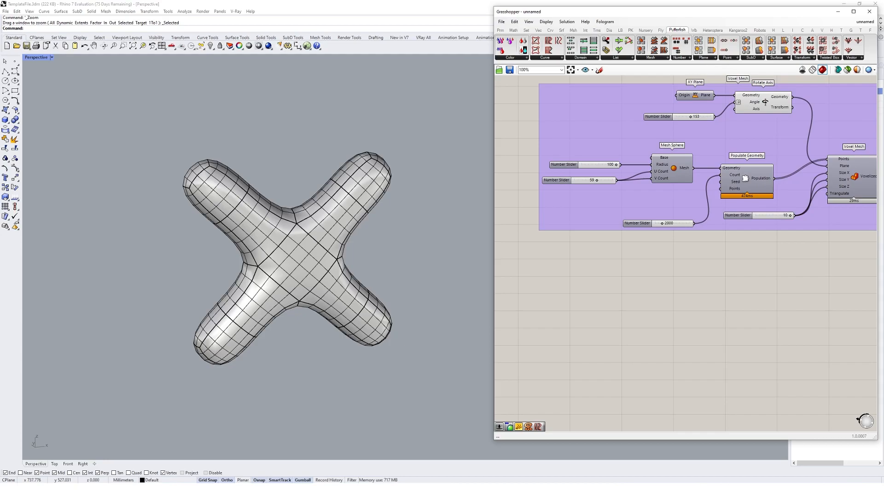
- Add a Mesh parameter below the purple group and reference the X-shaped mesh from the Rhino viewport in it
scroll(408, 263, down, 3)
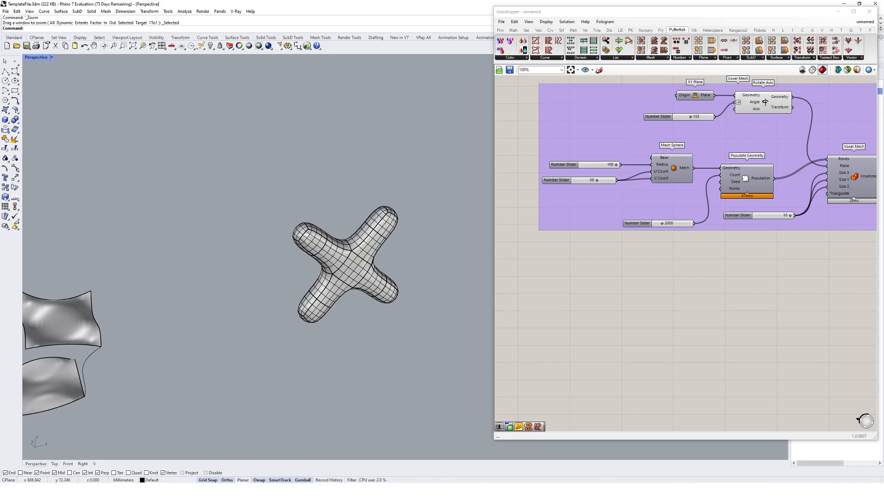
double_click(634, 283)
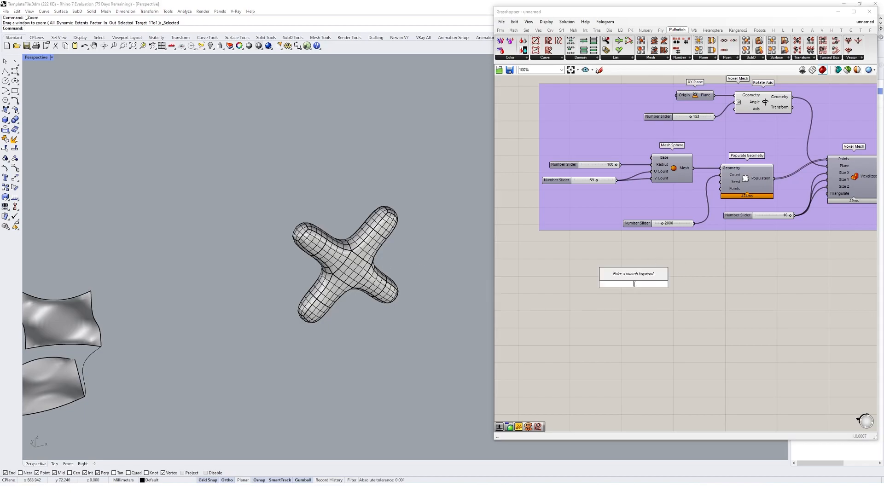
text(mesh)
click(619, 276)
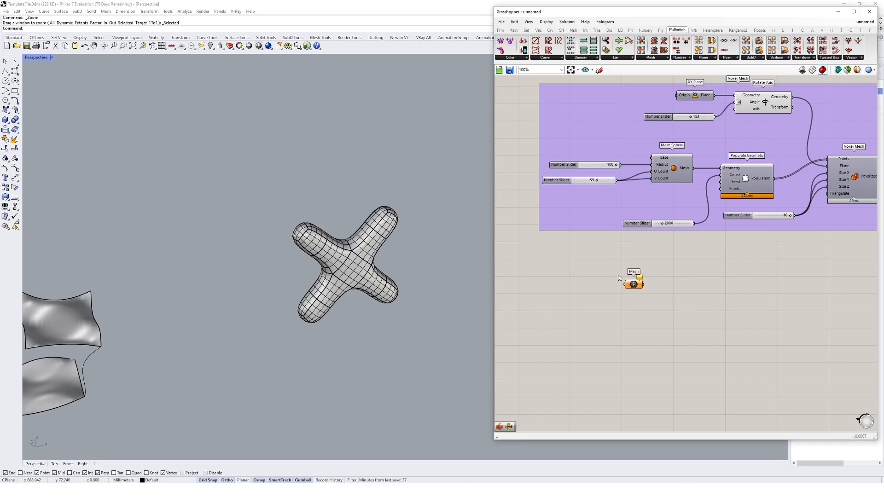
right_click(635, 282)
click(669, 370)
click(364, 271)
drag(628, 288, 601, 290)
click(644, 294)
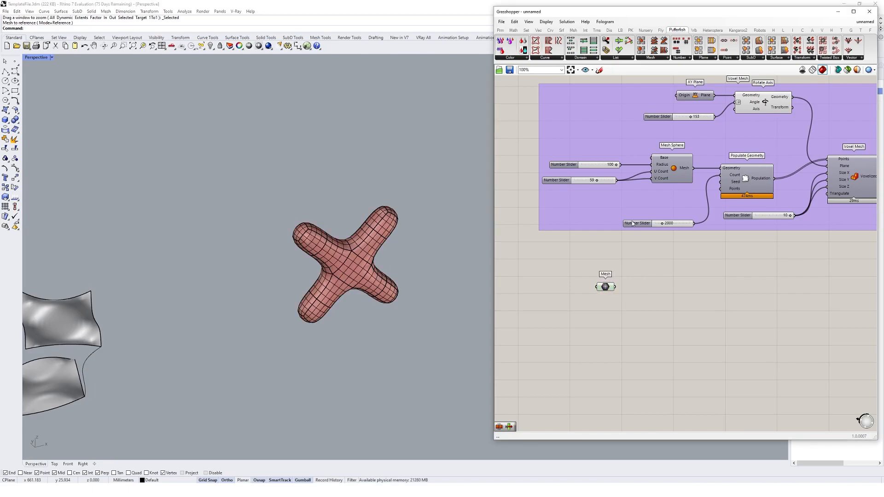
- Add a Puffer­fish Displace Mesh component and connect the Mesh parameter to its Mesh input
click(655, 61)
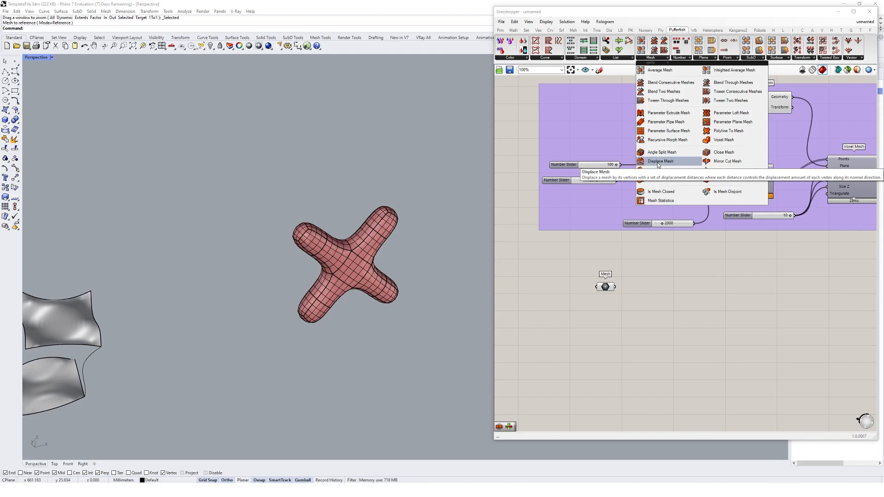
drag(657, 164, 668, 230)
drag(727, 298, 729, 295)
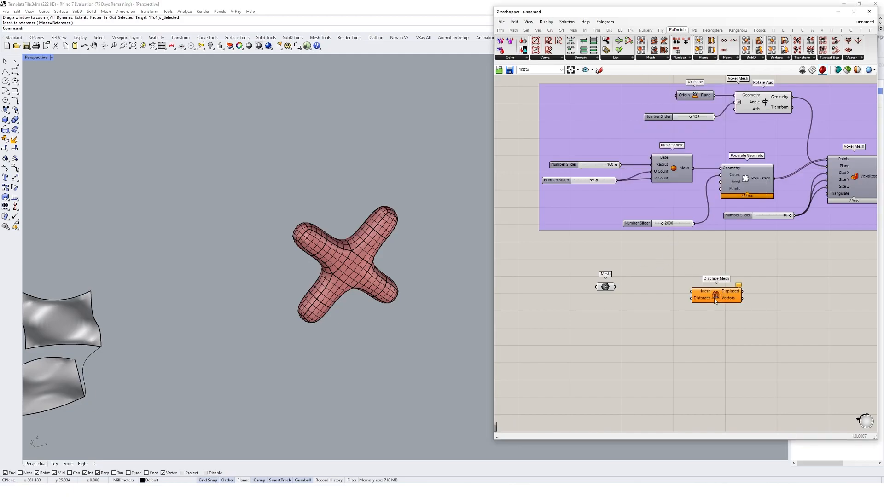
mouse_move(721, 295)
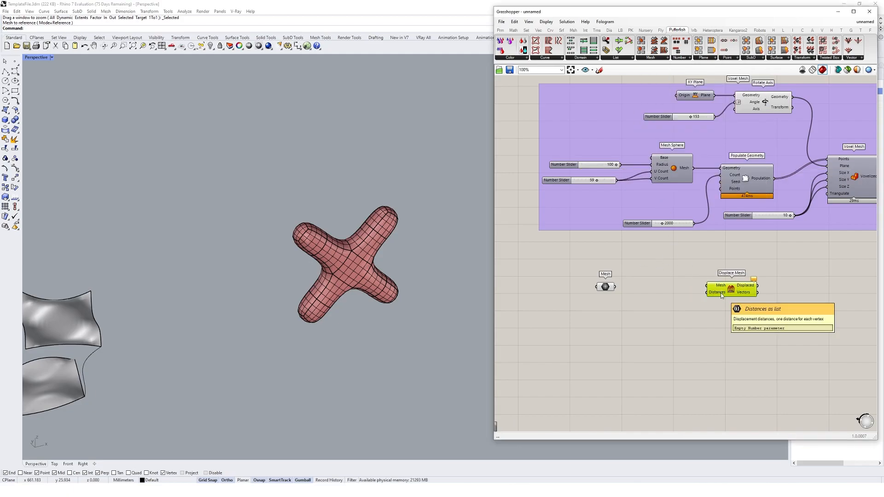
drag(615, 287, 707, 286)
drag(732, 291, 757, 289)
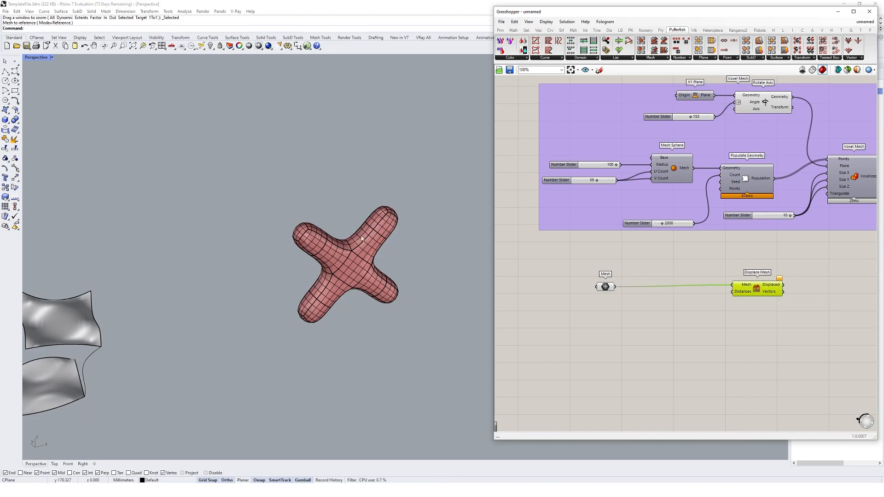
scroll(361, 233, up, 6)
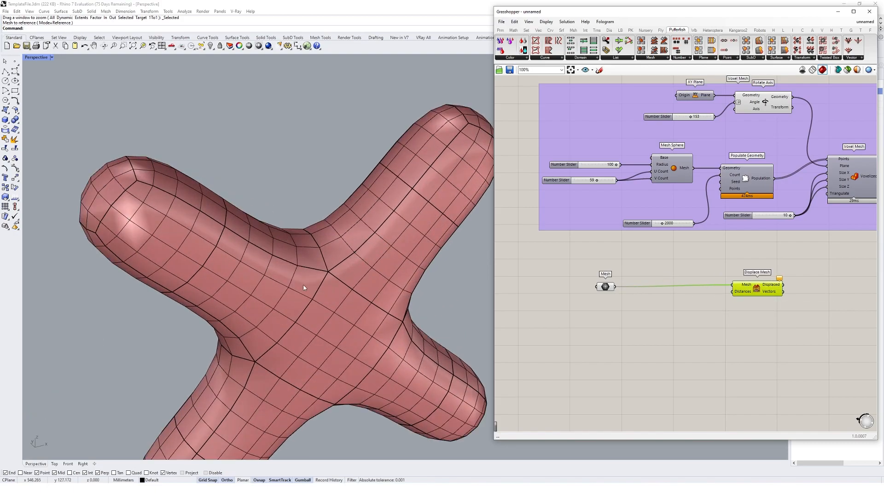
scroll(317, 286, down, 5)
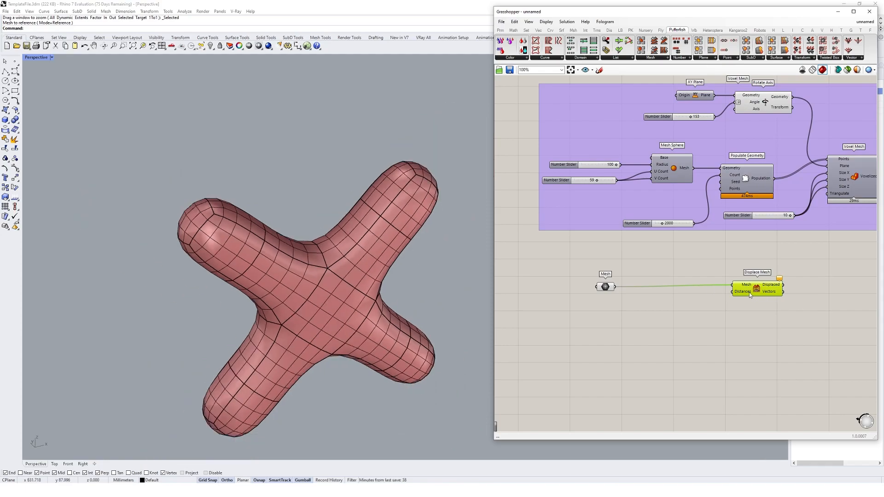
mouse_move(748, 293)
drag(748, 292, 754, 290)
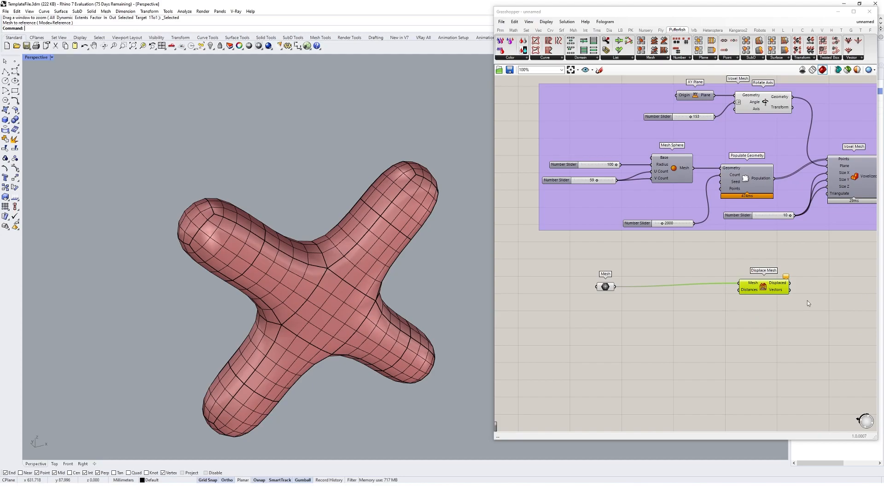
- Add a Deconstruct Mesh component fed by the Mesh parameter and place it below the wire to Displace Mesh
double_click(638, 331)
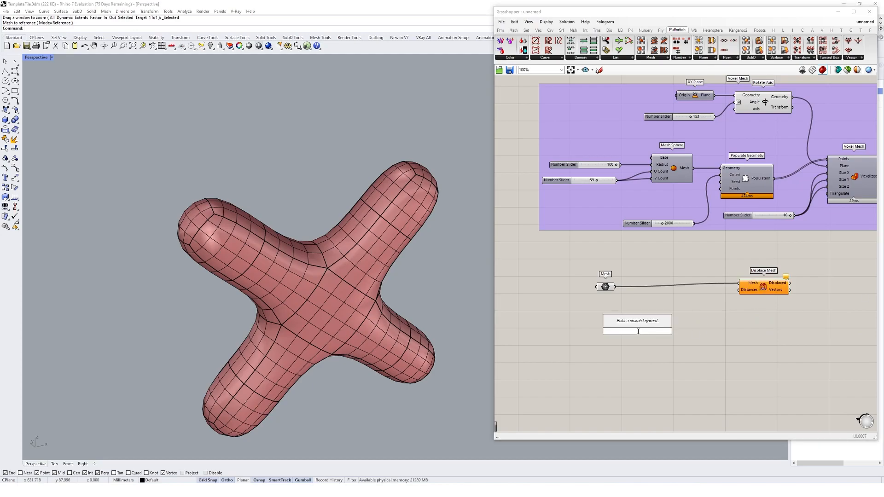
text(dec)
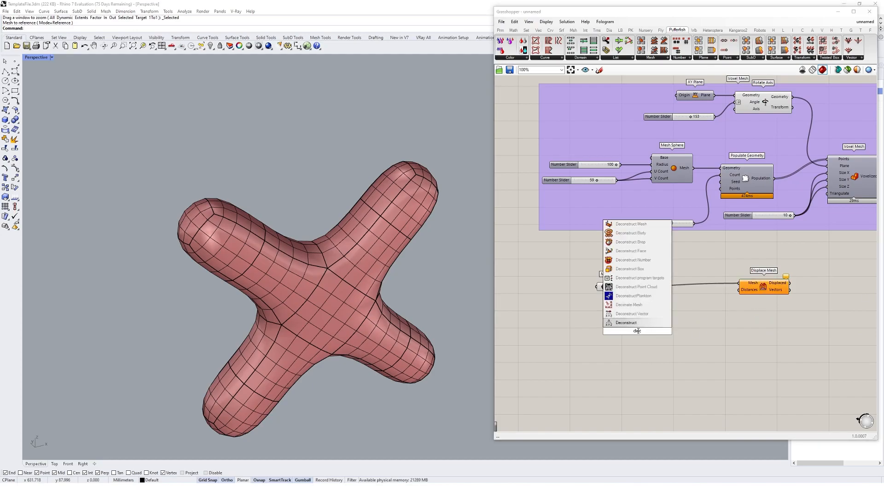
click(631, 223)
drag(616, 286, 618, 331)
drag(635, 332, 683, 336)
drag(763, 288, 793, 287)
- Add a Distance component beside the Deconstruct Mesh component
click(755, 346)
double_click(756, 345)
text(dist)
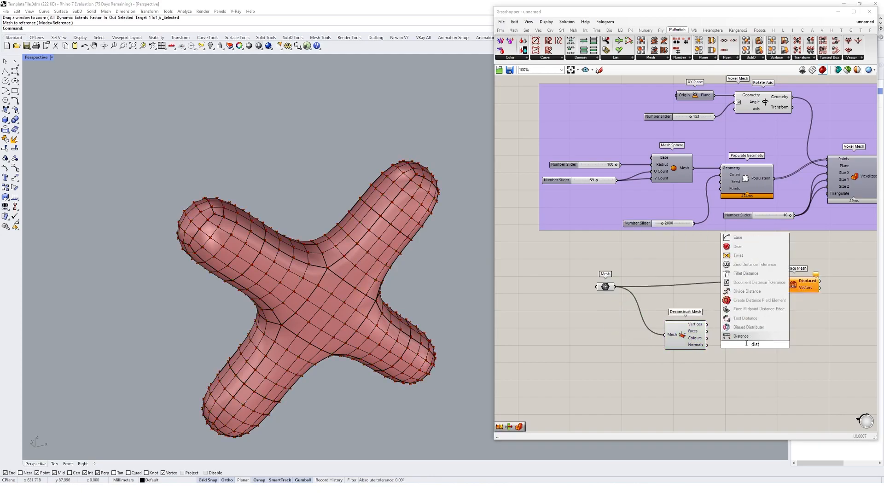
click(733, 337)
- Create a single point object in the Rhino viewport just beside the mesh's lower-right arm
click(14, 61)
click(441, 308)
click(441, 307)
- Add a Point parameter below Deconstruct Mesh and reference the new point object in it
double_click(652, 373)
text(point)
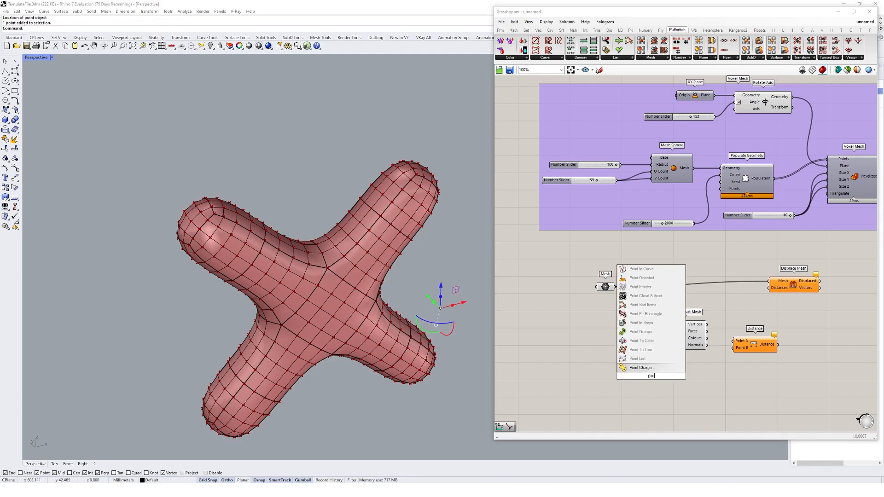
click(626, 368)
right_click(653, 377)
click(672, 425)
click(459, 303)
- Connect the mesh Vertices to Point A and the Point parameter to Point B of Distance, leaving room before Displace Mesh
drag(662, 376, 763, 342)
drag(707, 325, 743, 339)
drag(677, 341, 670, 338)
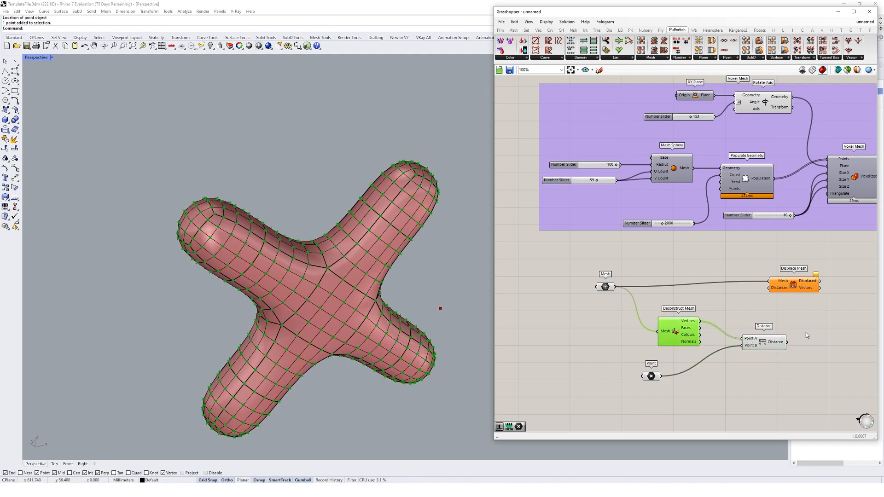
right_drag(812, 335, 722, 329)
drag(711, 282, 766, 288)
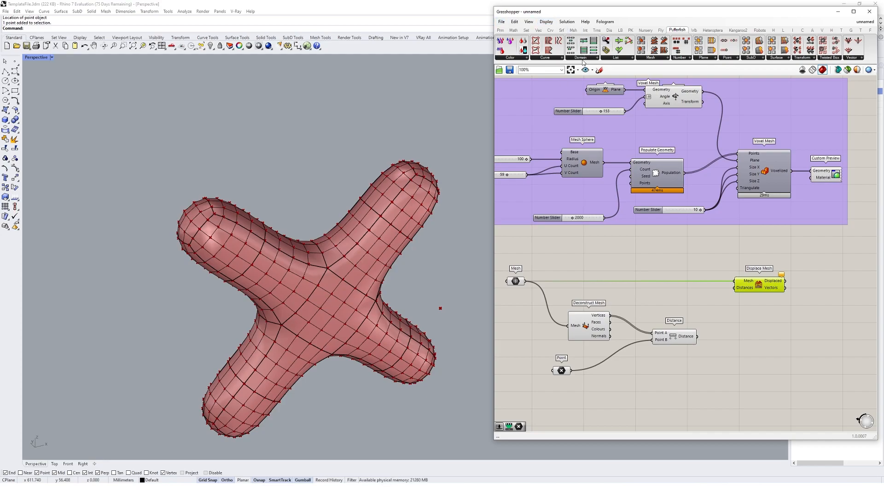
- Add a Reparameterize Numbers component after Distance, connect the distances to its Numbers input and compare both value lists
click(689, 58)
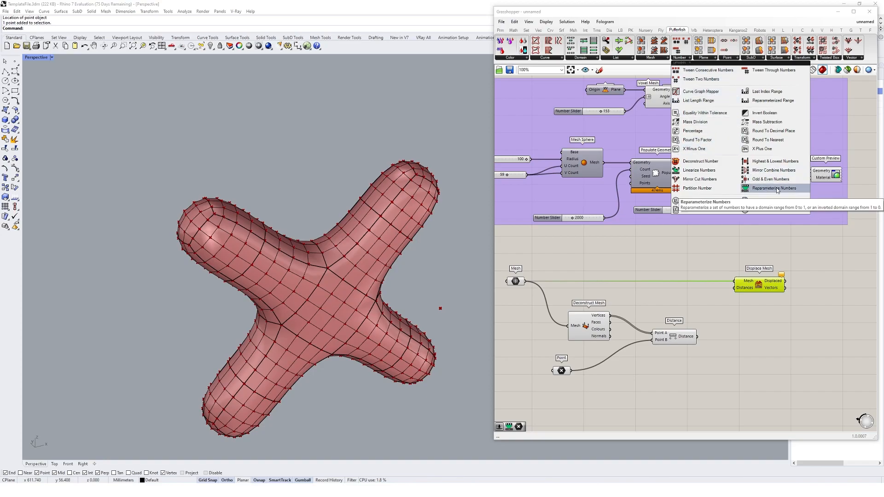
drag(778, 190, 737, 358)
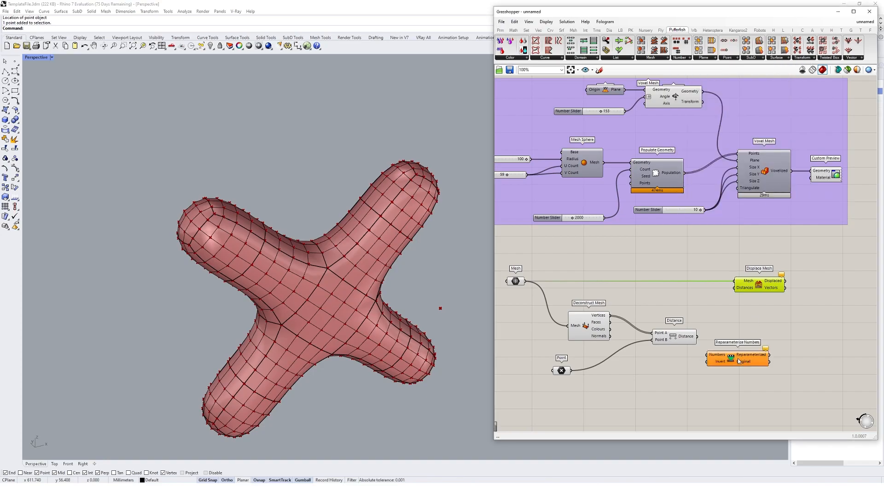
scroll(746, 341, up, 3)
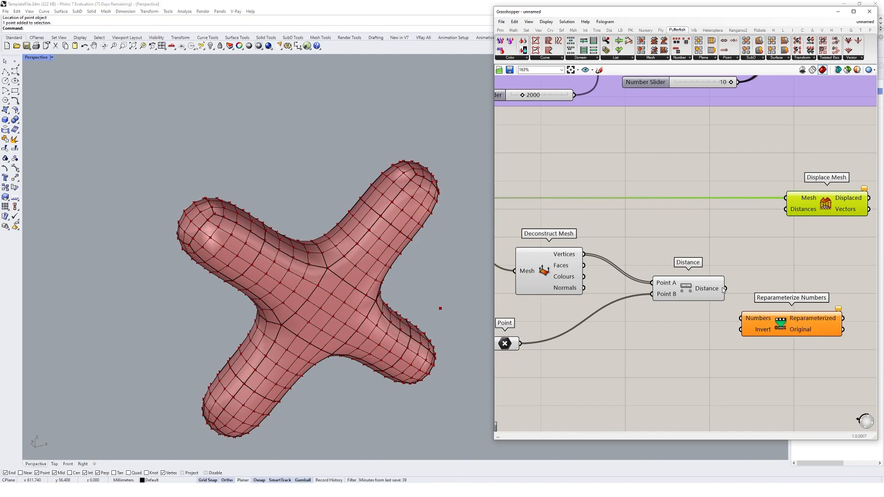
drag(726, 288, 786, 298)
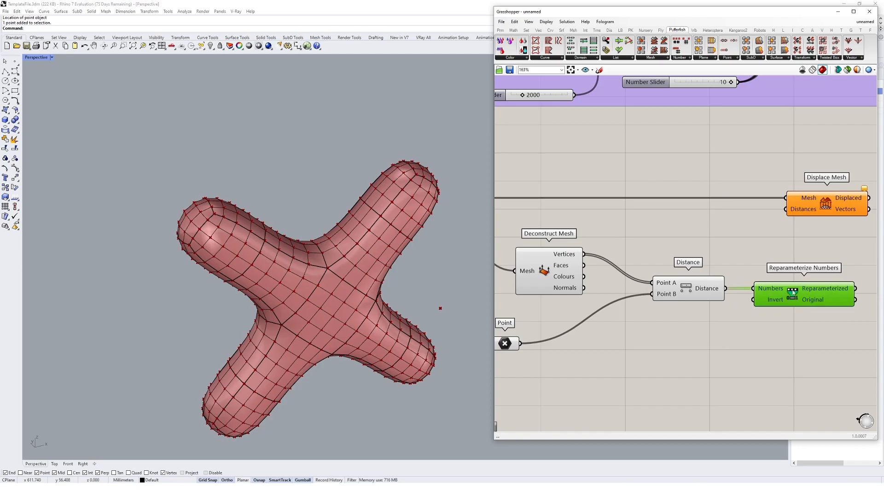
mouse_move(825, 293)
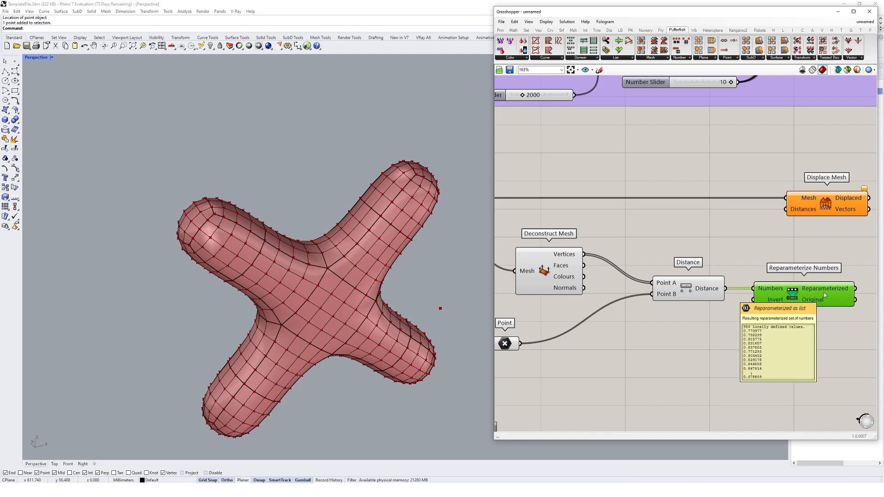
mouse_move(707, 293)
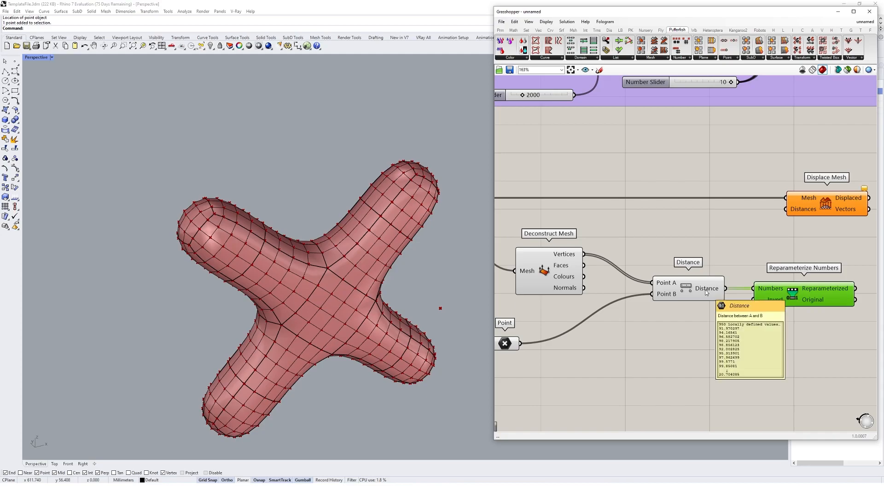
- Shift Displace Mesh clear of the chain and turn on the Invert input of Reparameterize Numbers
scroll(707, 293, down, 3)
click(808, 231)
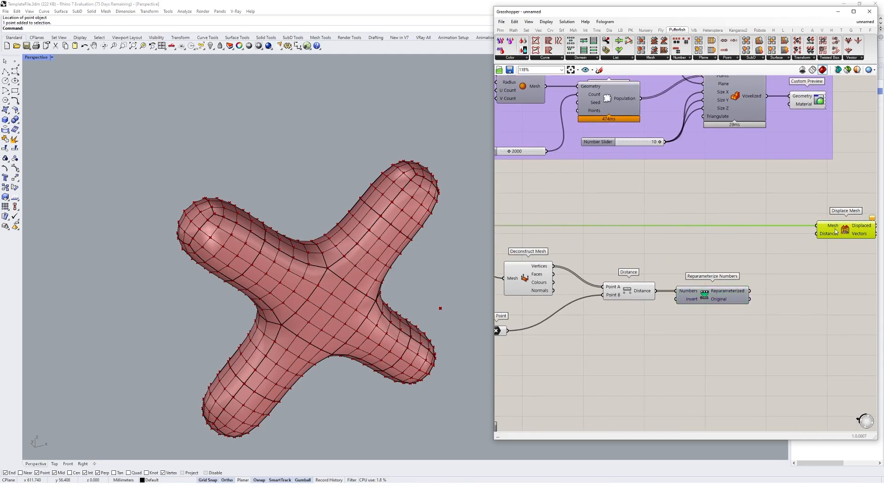
click(784, 262)
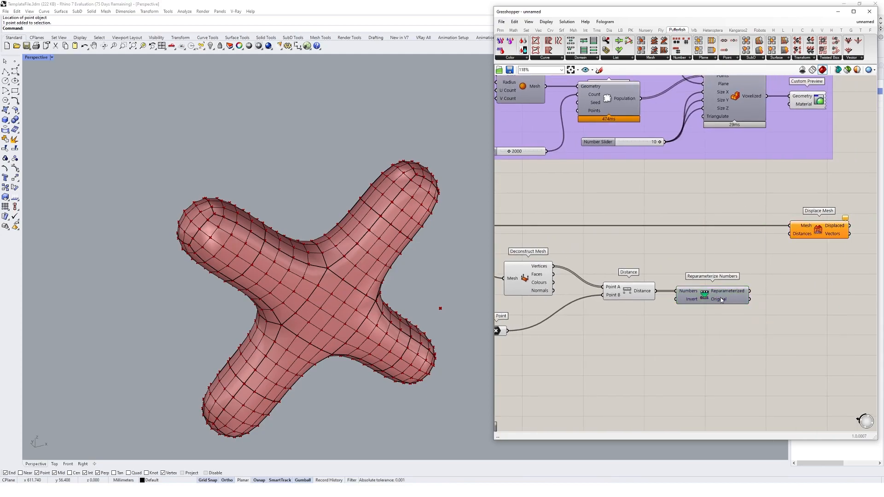
right_drag(687, 302, 687, 303)
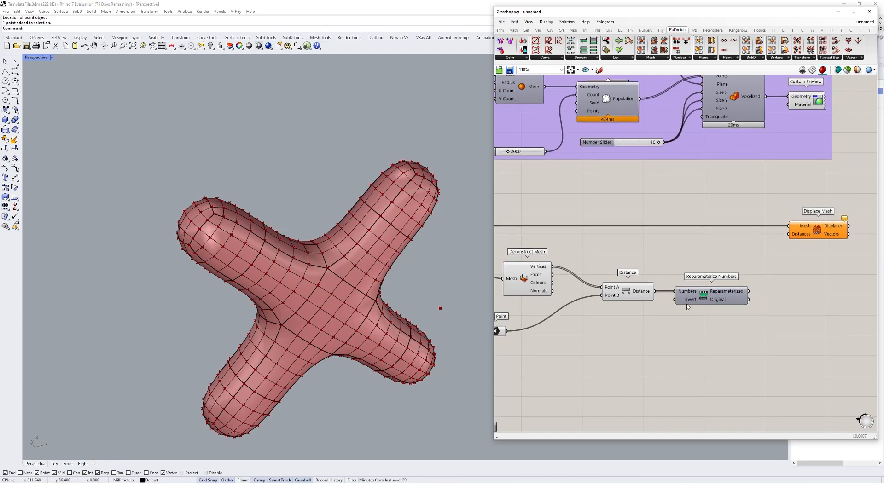
right_click(689, 299)
click(722, 358)
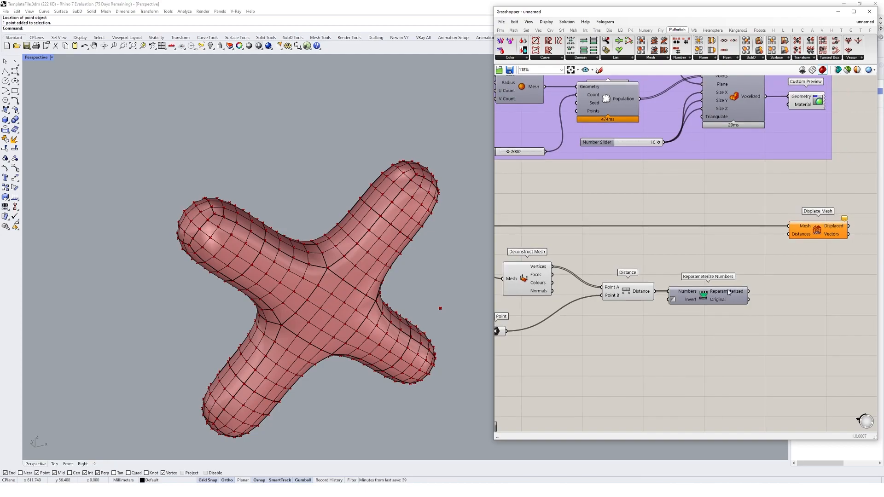
mouse_move(644, 294)
mouse_move(723, 295)
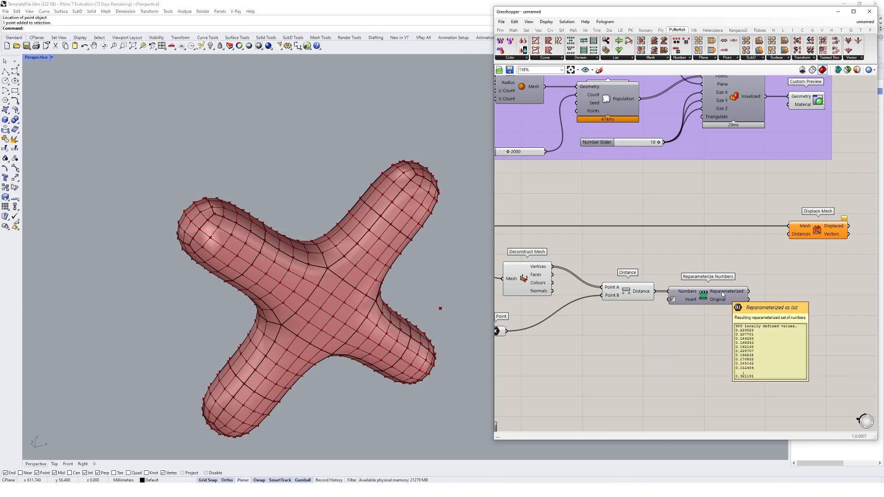
- Move the referenced point object to a new position near the mesh's lower-right arm
mouse_move(440, 308)
mouse_down()
mouse_move(451, 267)
mouse_move(438, 292)
mouse_up()
click(443, 269)
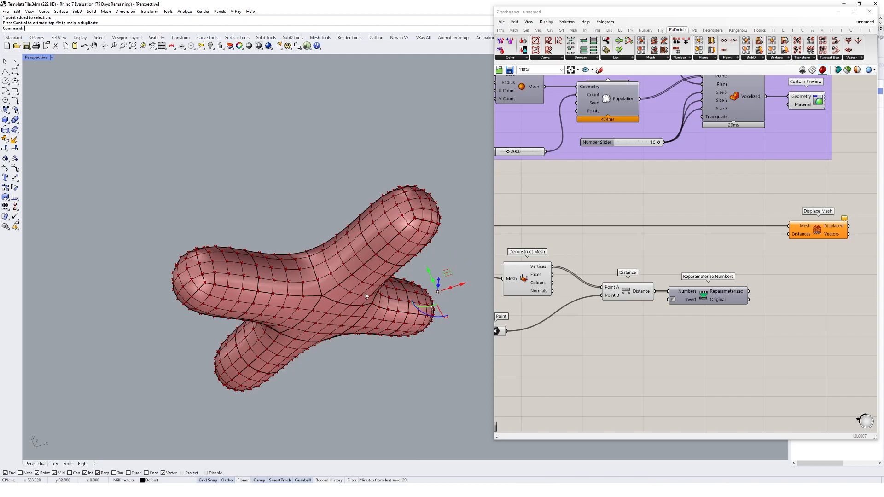
right_drag(361, 299, 411, 289)
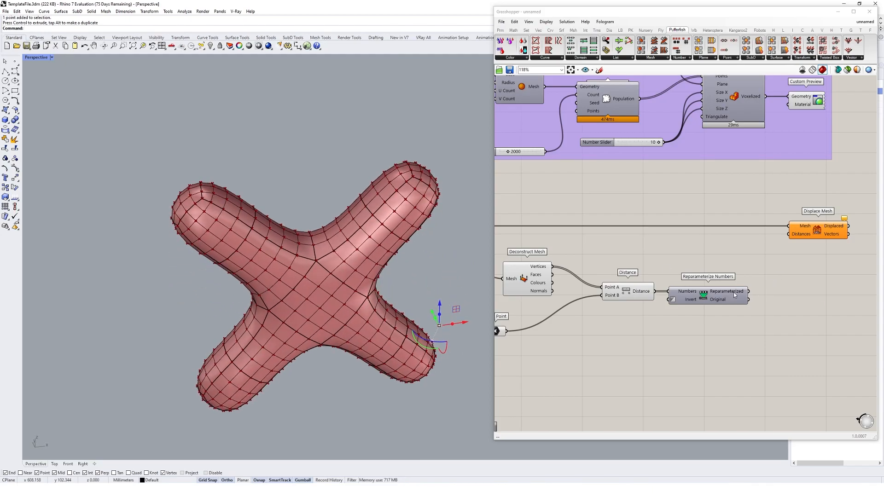
- Add a Multiplication component and connect the Reparameterized output to its A input
double_click(780, 309)
text(mult)
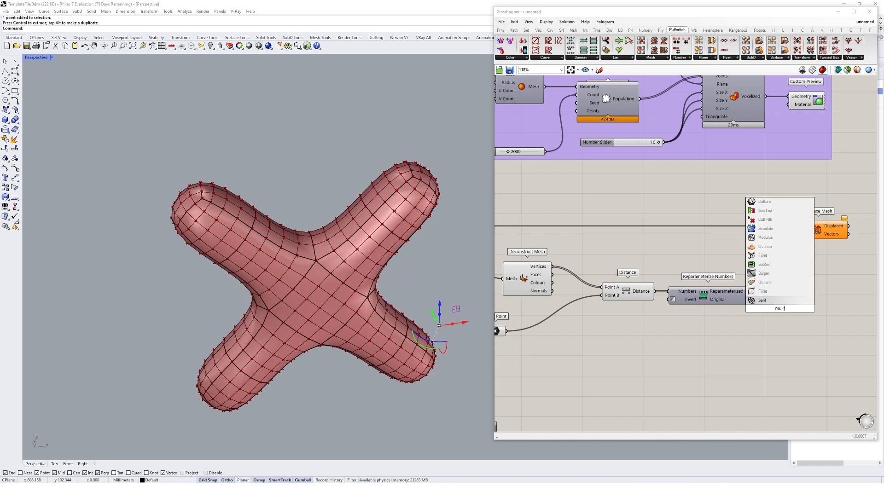
key(BackSpace)
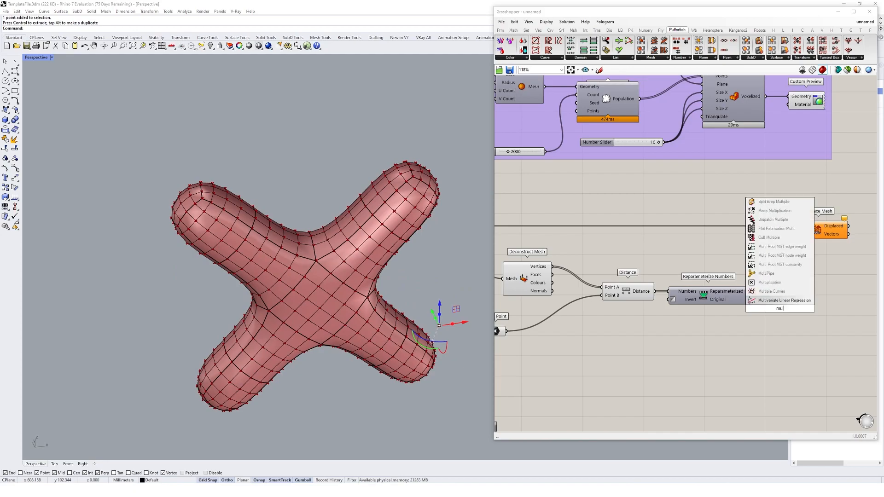
click(770, 283)
drag(749, 291, 790, 295)
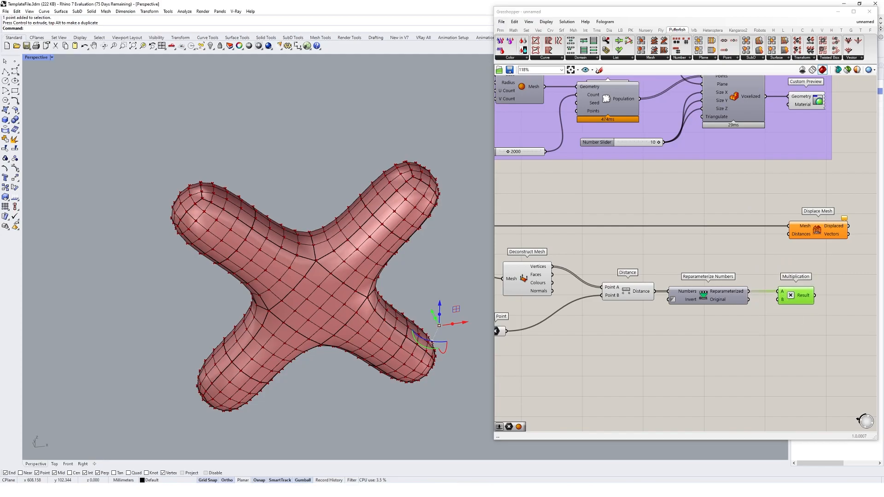
double_click(740, 331)
text(2.500)
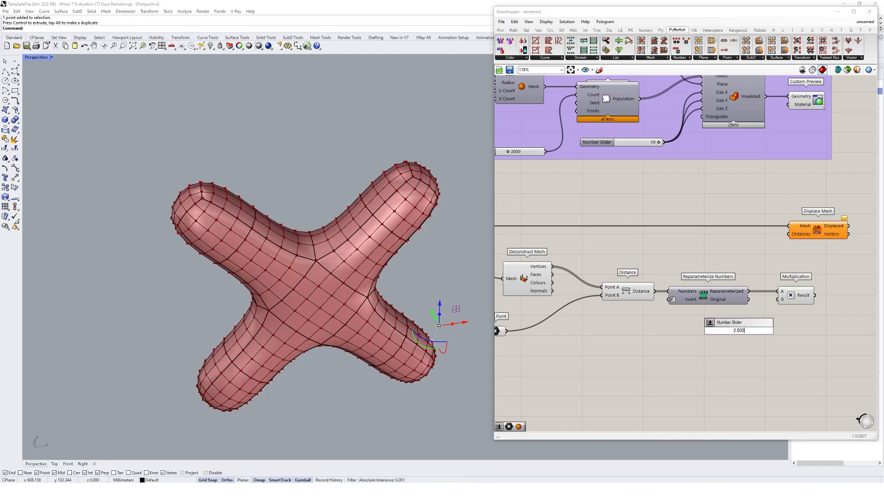
key(Return)
key(ctrl+z)
- Add a 25.00 number slider to Multiplication's B input and connect the Result to the Distances input of Displace Mesh
double_click(722, 357)
text(250)
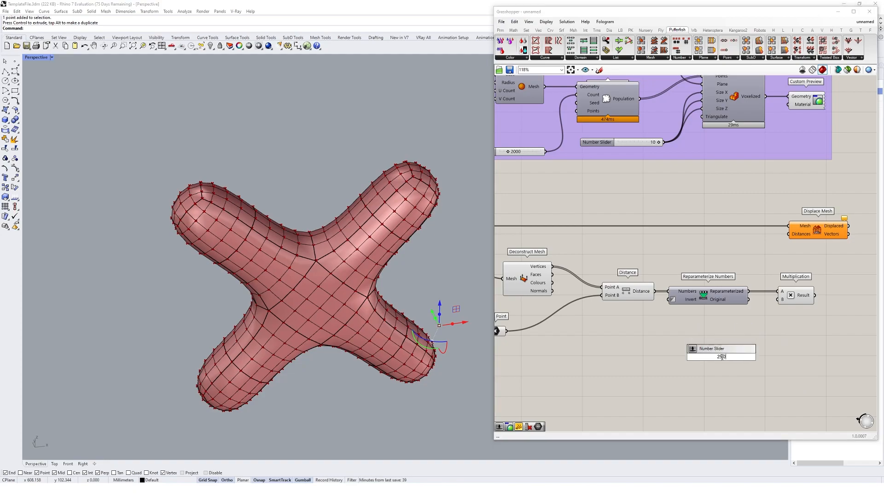
key(Return)
drag(764, 357, 789, 234)
- Test the displacement by moving the point to the mesh's lower-left arm and back near the lower-right arm
mouse_move(438, 306)
right_down()
mouse_move(382, 300)
mouse_move(377, 272)
mouse_move(438, 318)
right_up()
scroll(377, 271, down, 4)
drag(436, 303, 207, 363)
right_drag(231, 361, 240, 398)
scroll(240, 398, up, 5)
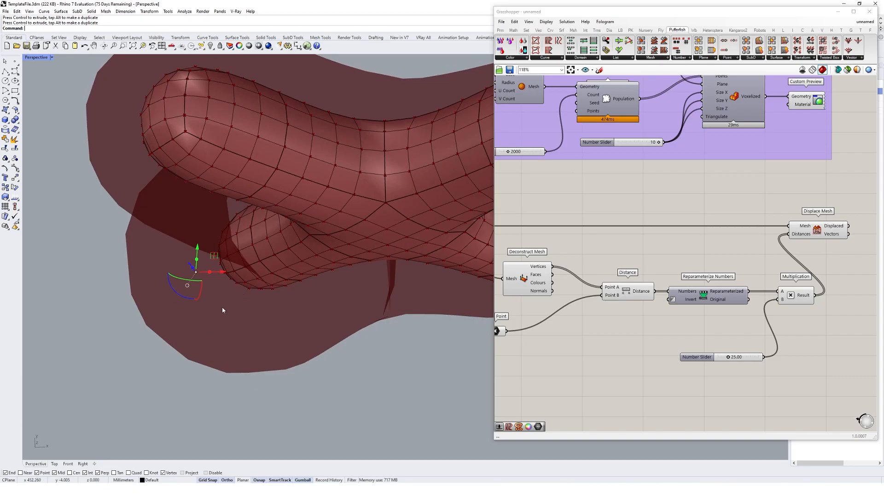
scroll(212, 316, down, 6)
drag(240, 317, 397, 295)
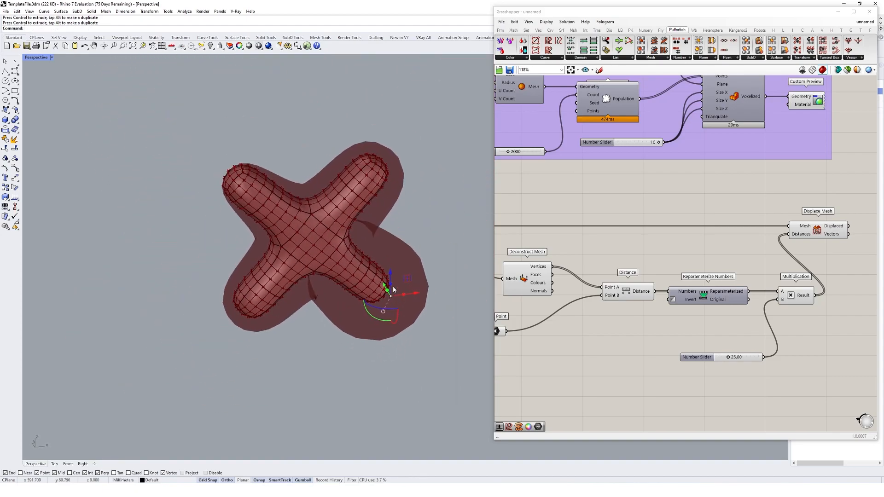
- Group all the mesh displacement components and align the group beneath the existing voxel group
click(818, 227)
right_drag(433, 249, 431, 248)
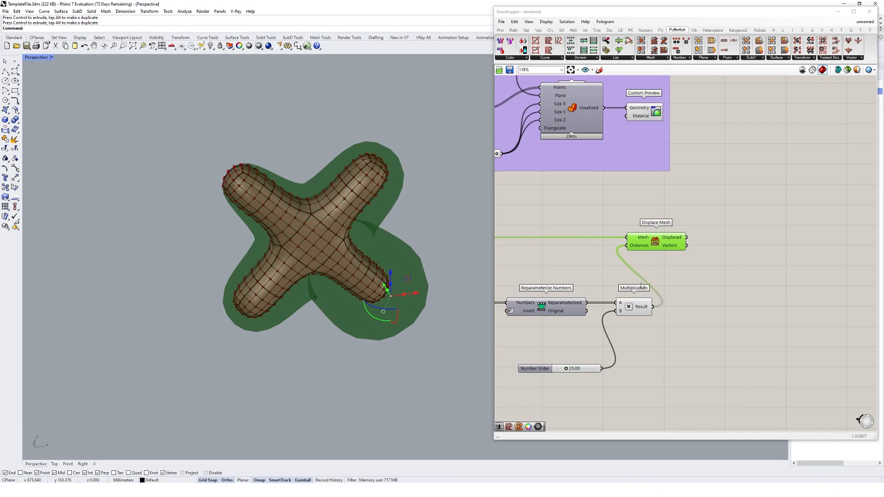
scroll(820, 251, down, 4)
drag(786, 222, 513, 337)
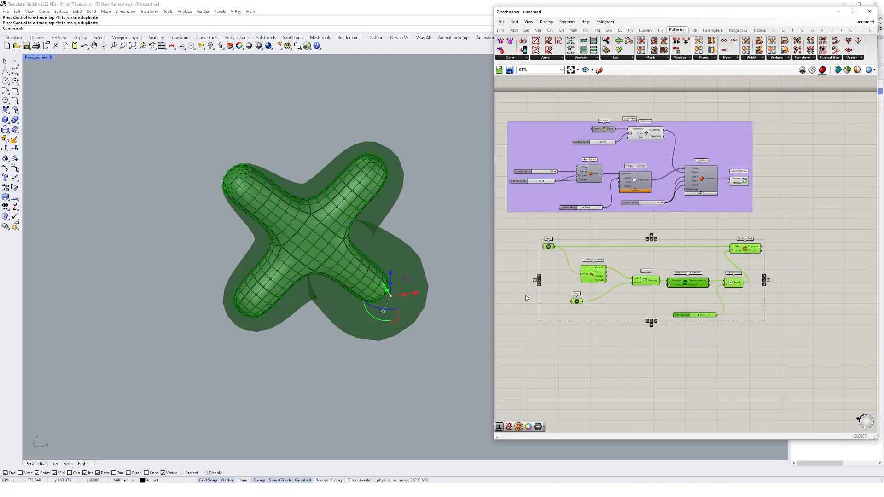
right_click(523, 307)
click(554, 362)
drag(591, 254, 563, 253)
- Name the new group "Displaced Mesh" and colour it purple like the group above
right_click(586, 248)
text(Displaced Mesh)
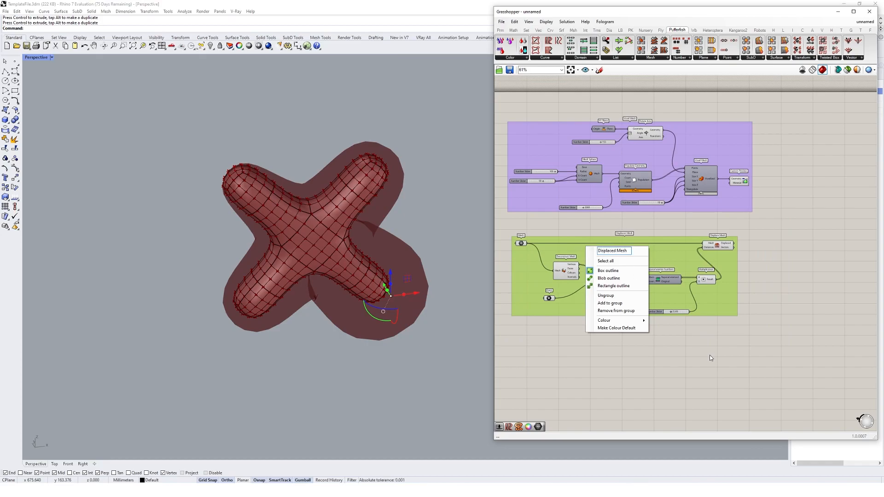
click(711, 356)
- Bake the output of the Displace Mesh component into the Rhino document
right_click(718, 248)
click(736, 274)
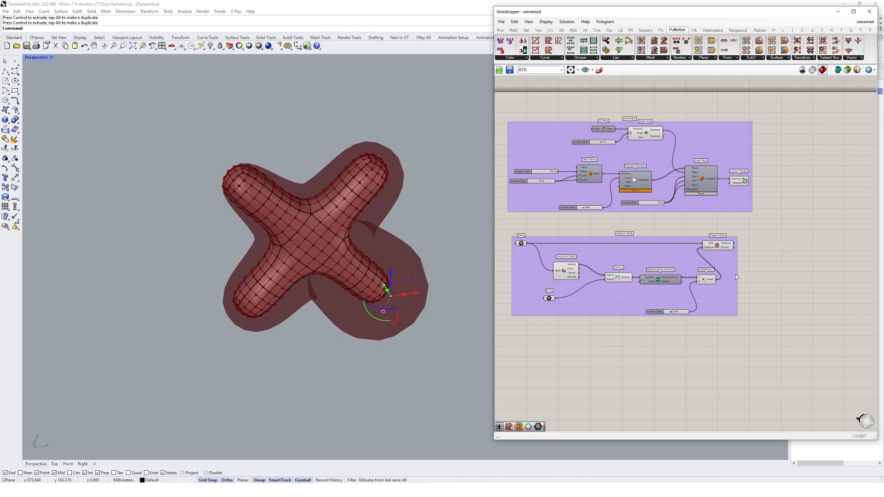
key(Return)
- Move the baked displaced mesh away from the original X-shaped mesh into empty space
click(323, 261)
scroll(323, 261, down, 5)
scroll(323, 262, down, 3)
right_drag(322, 261, 362, 269)
drag(292, 255, 233, 159)
right_drag(240, 196, 304, 221)
scroll(258, 258, up, 4)
drag(206, 347, 231, 323)
click(246, 318)
right_drag(246, 318, 291, 267)
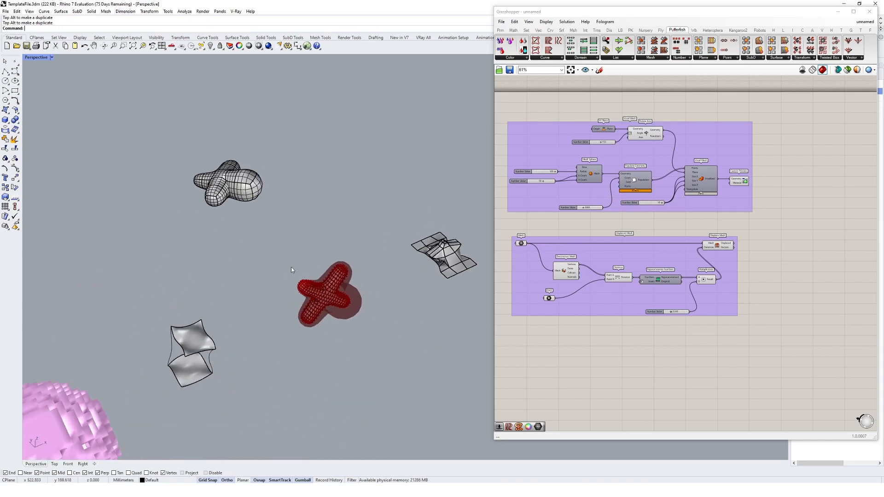
- Turn off the preview of all components in the Displaced Mesh group
right_drag(517, 245, 535, 229)
drag(518, 213, 781, 325)
right_click(786, 232)
click(800, 244)
click(713, 240)
- Examine the baked displaced mesh in the perspective viewport
right_drag(350, 304, 379, 269)
click(380, 269)
click(290, 251)
shift+right_drag(155, 221, 350, 272)
click(328, 277)
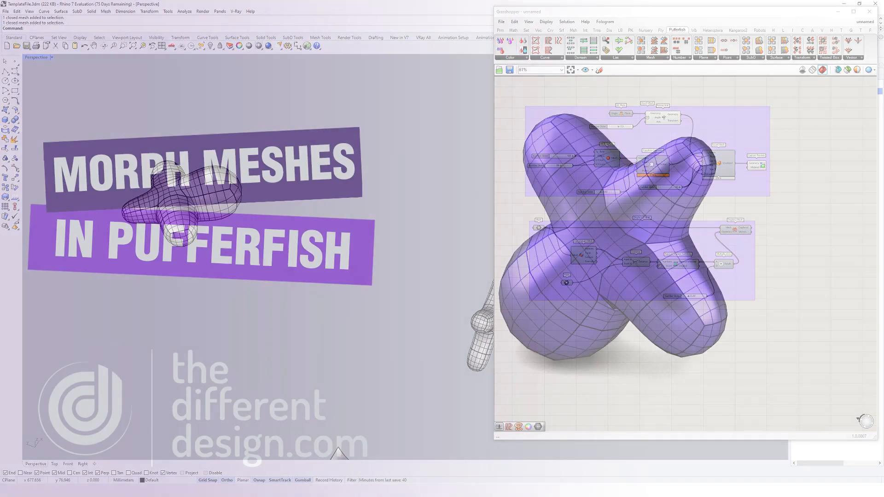